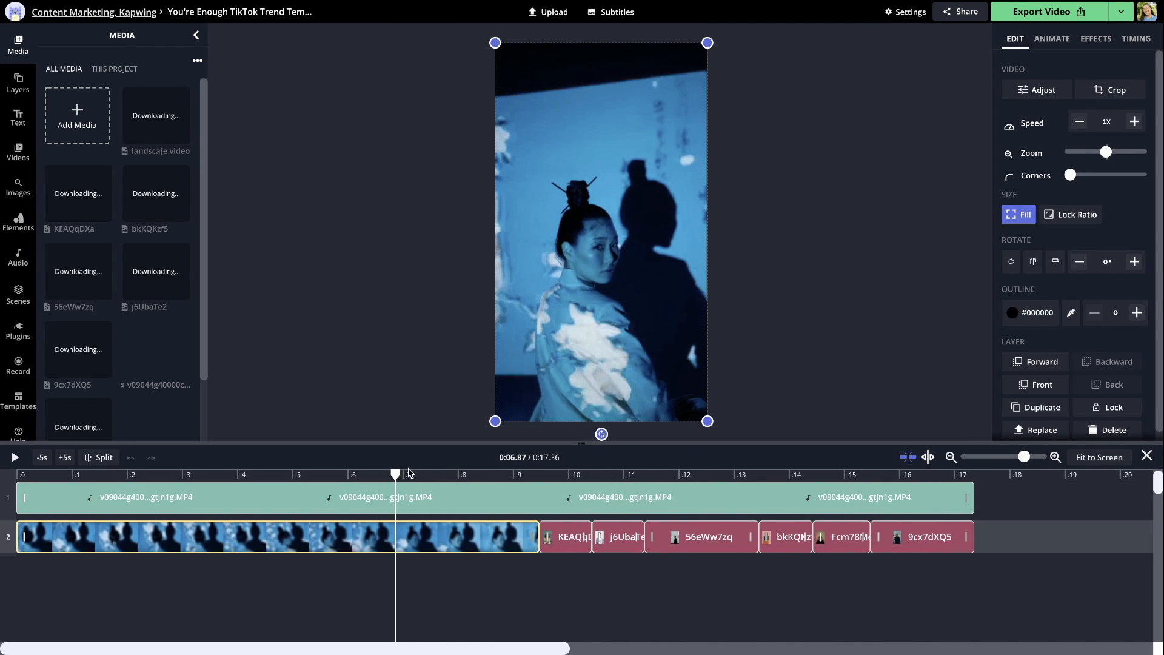
# Replace the opening video clip with IMG_8293.MOV from the Downloads folder
pyautogui.moveTo(395, 474); pyautogui.dragTo(336, 474)
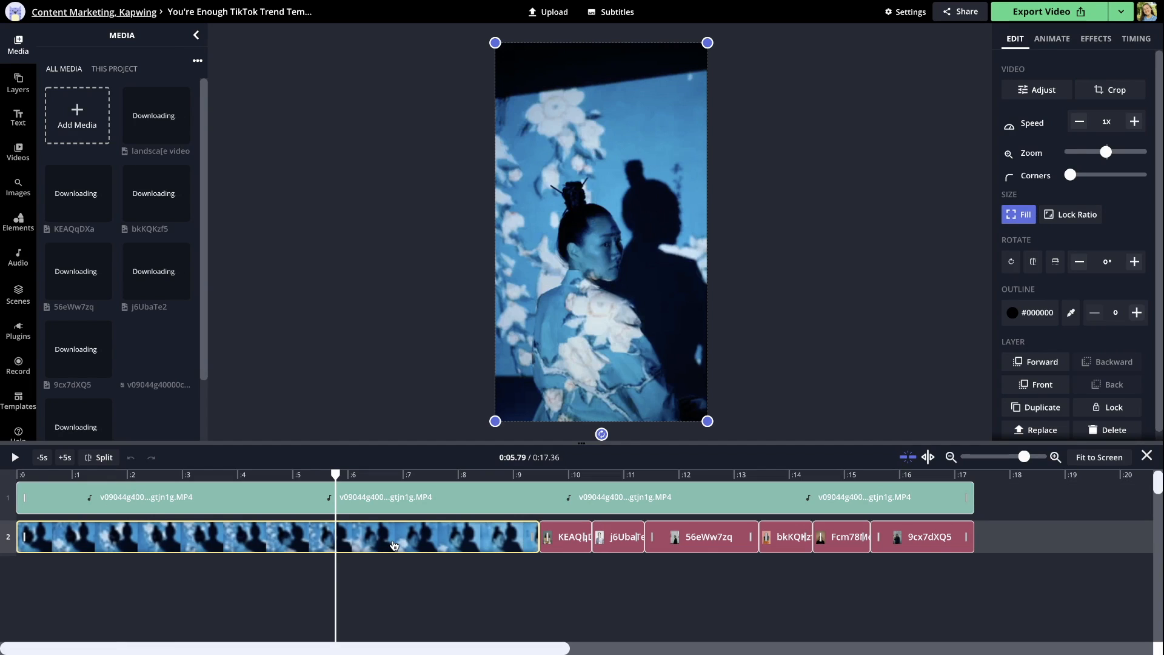
pyautogui.click(373, 475)
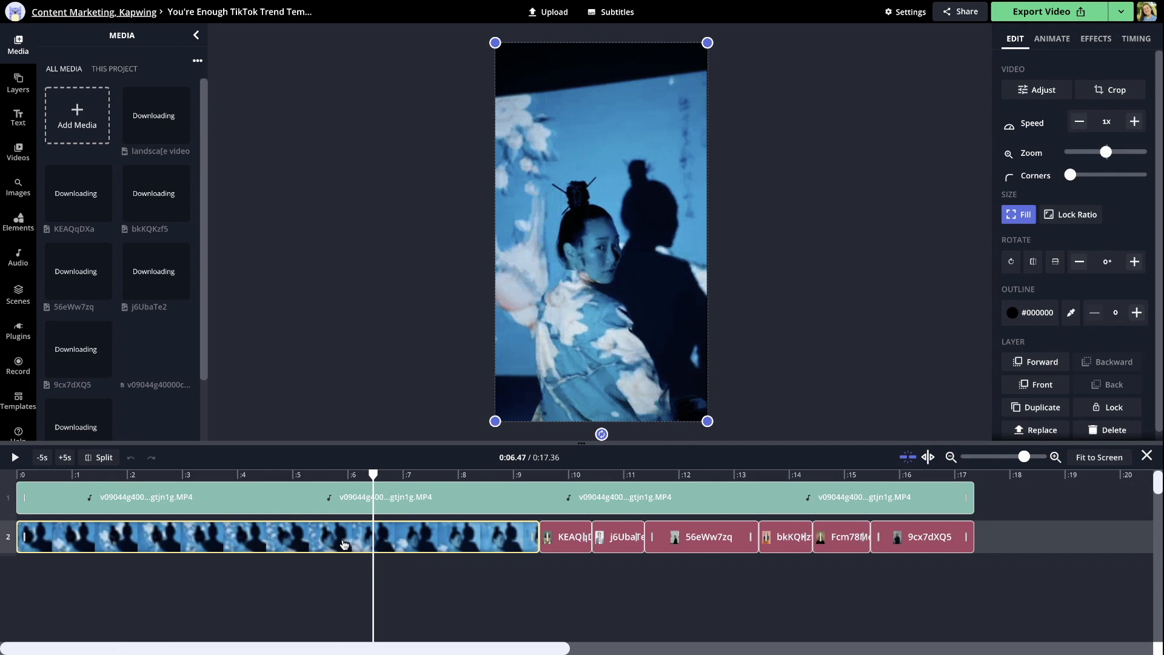
pyautogui.click(343, 545)
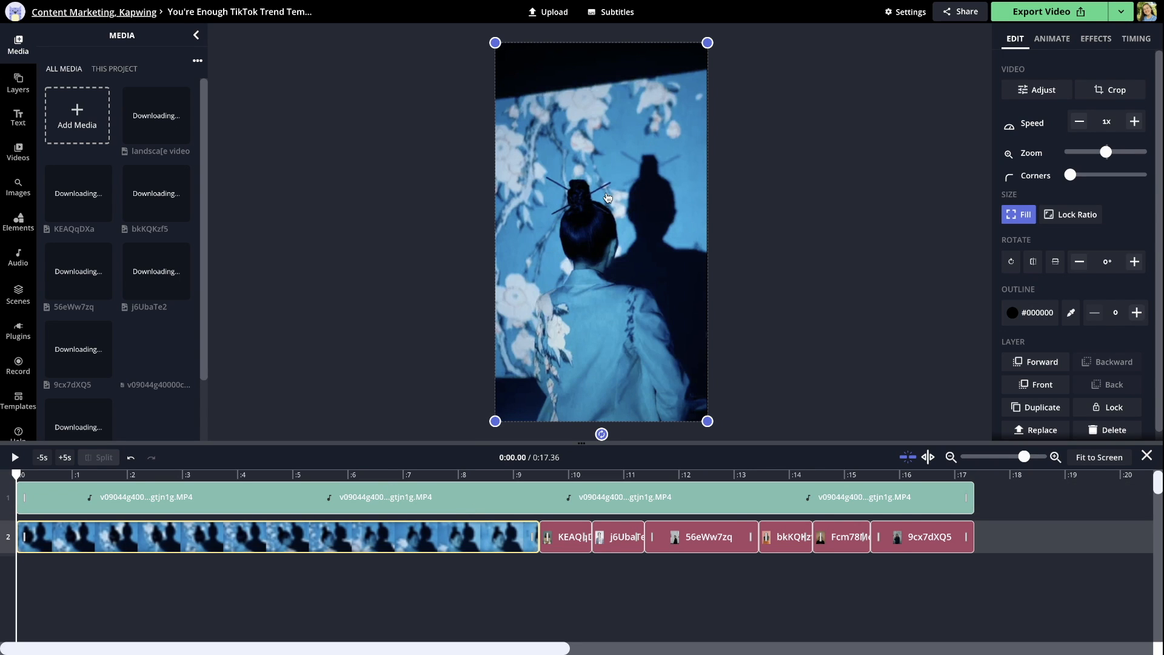
pyautogui.rightClick(608, 197)
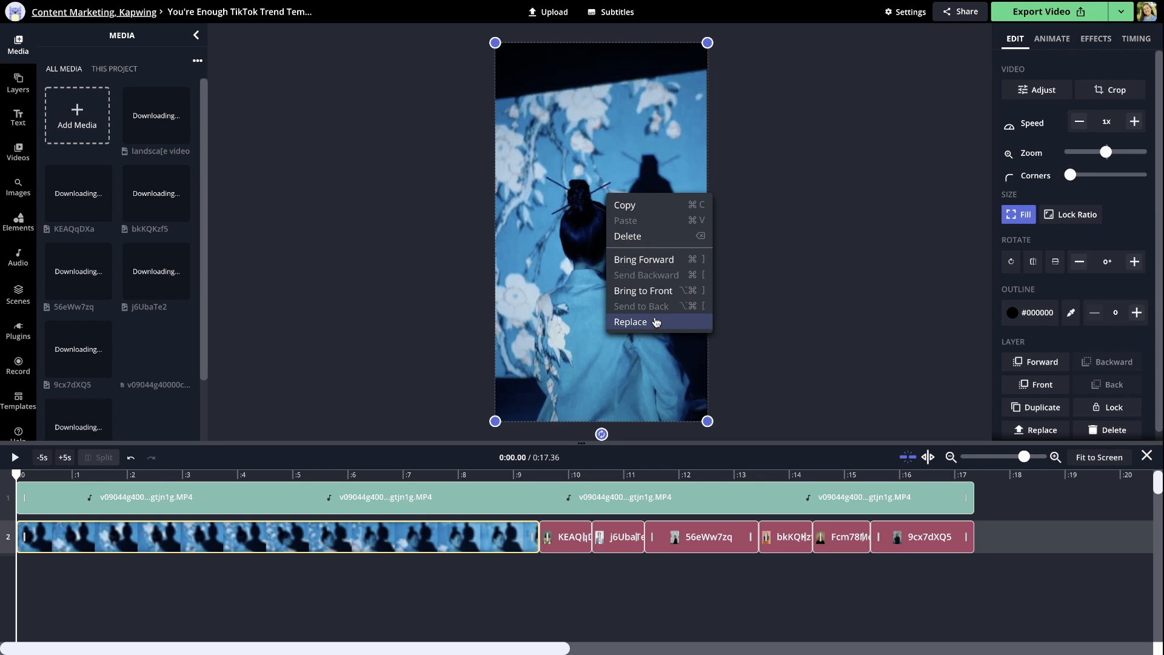
pyautogui.click(653, 324)
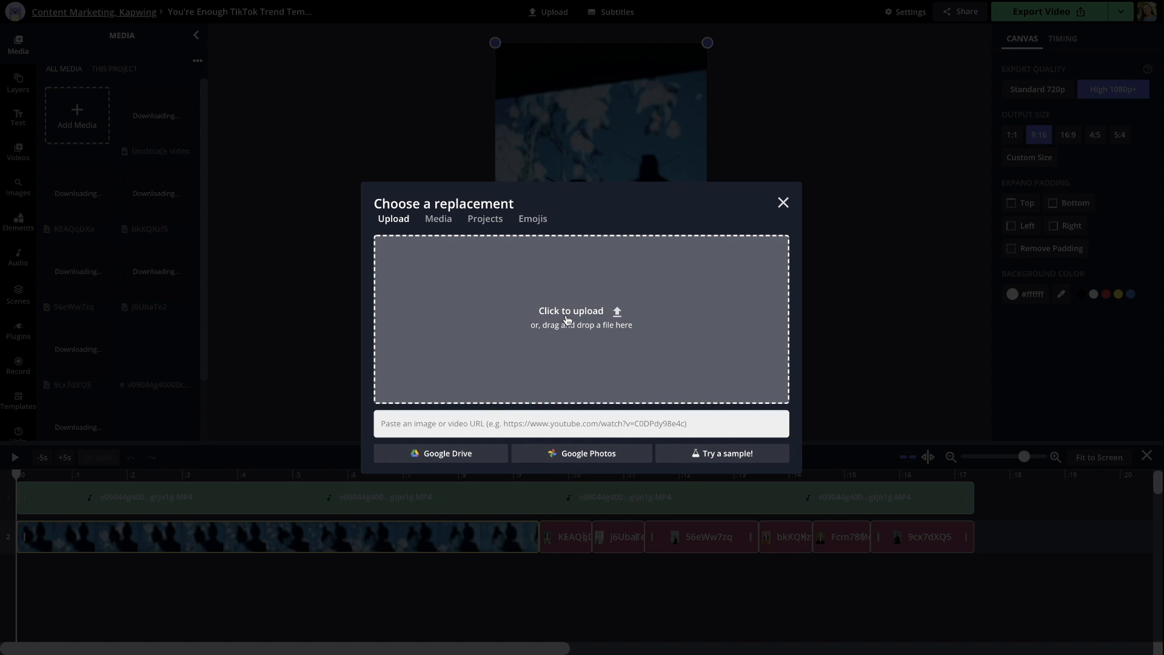
pyautogui.click(565, 320)
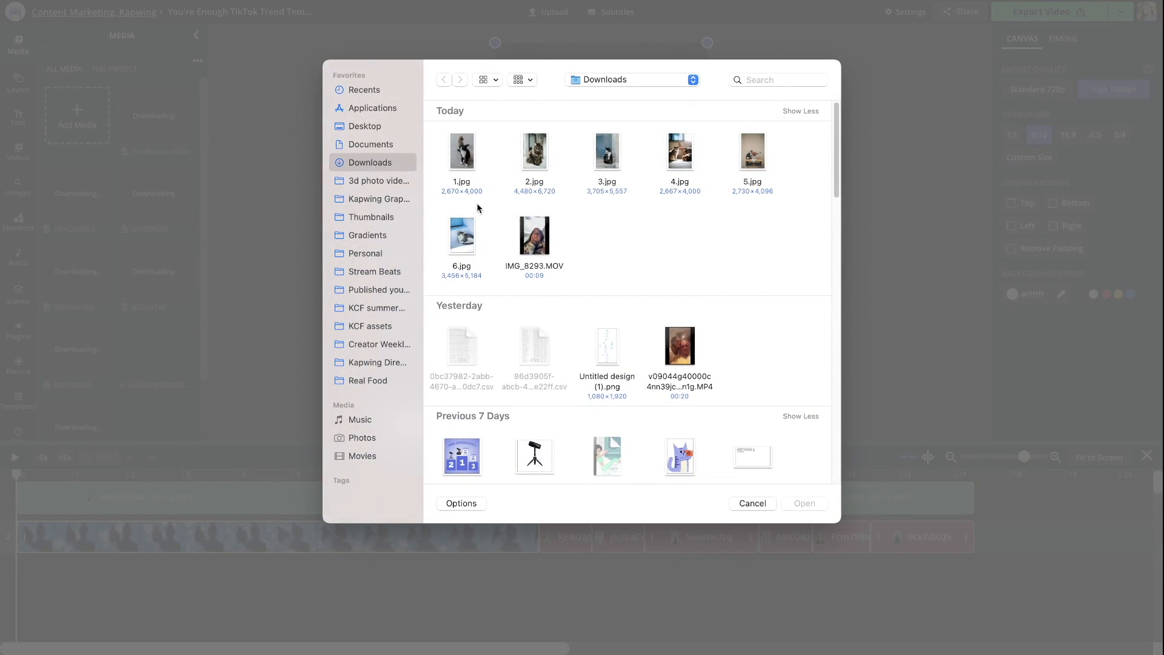
pyautogui.doubleClick(543, 262)
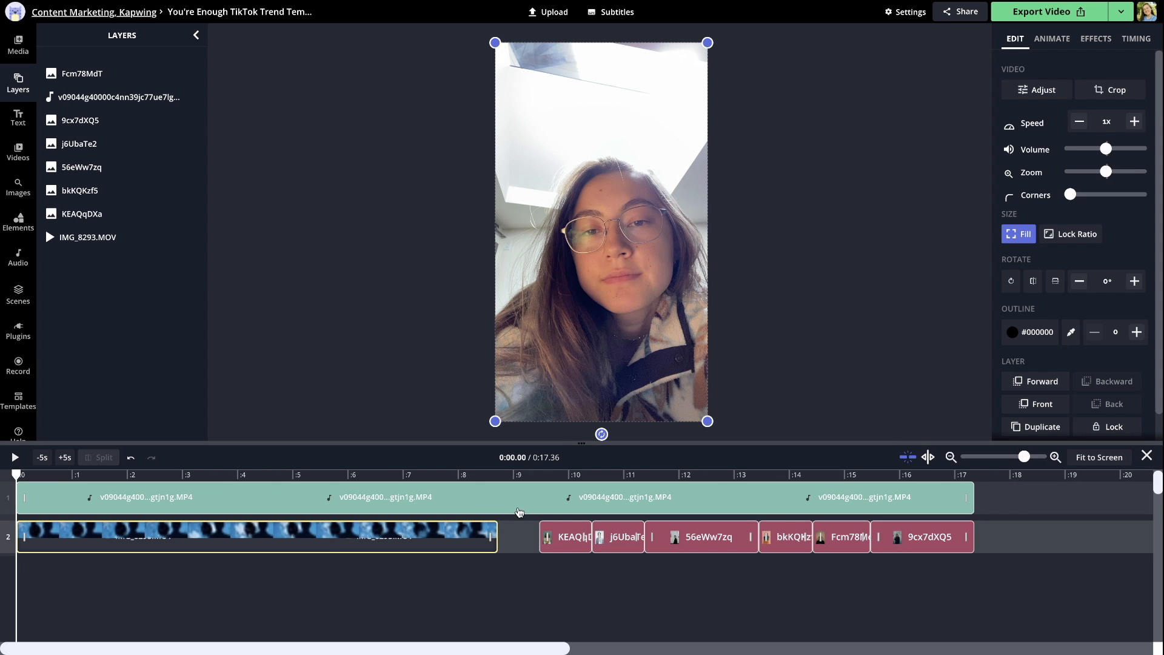
# Try the IMG_8293.MOV clip on a separate lower track, shortening its end and extending it back to full length
pyautogui.click(509, 474)
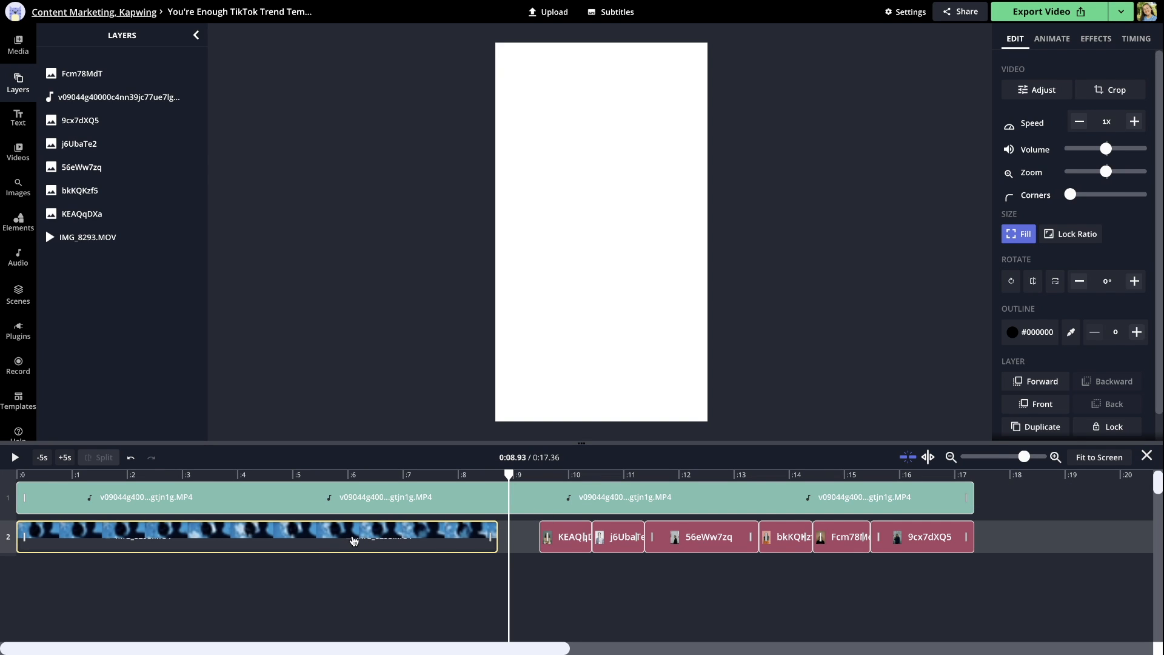
pyautogui.click(316, 479)
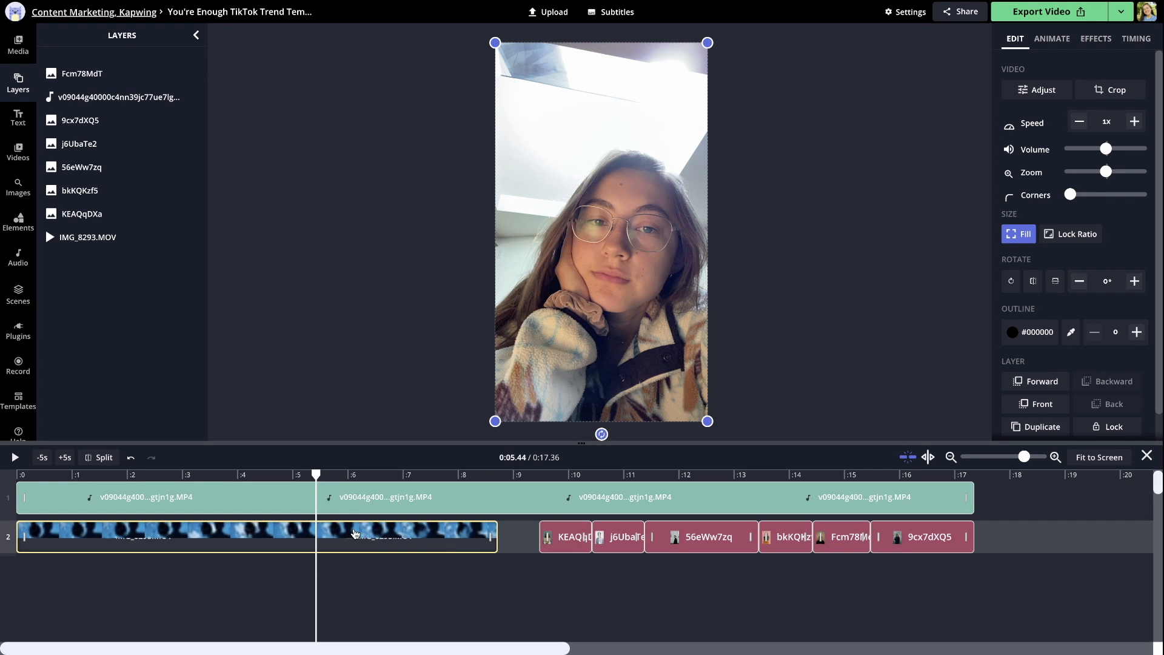
pyautogui.moveTo(355, 533); pyautogui.dragTo(362, 575)
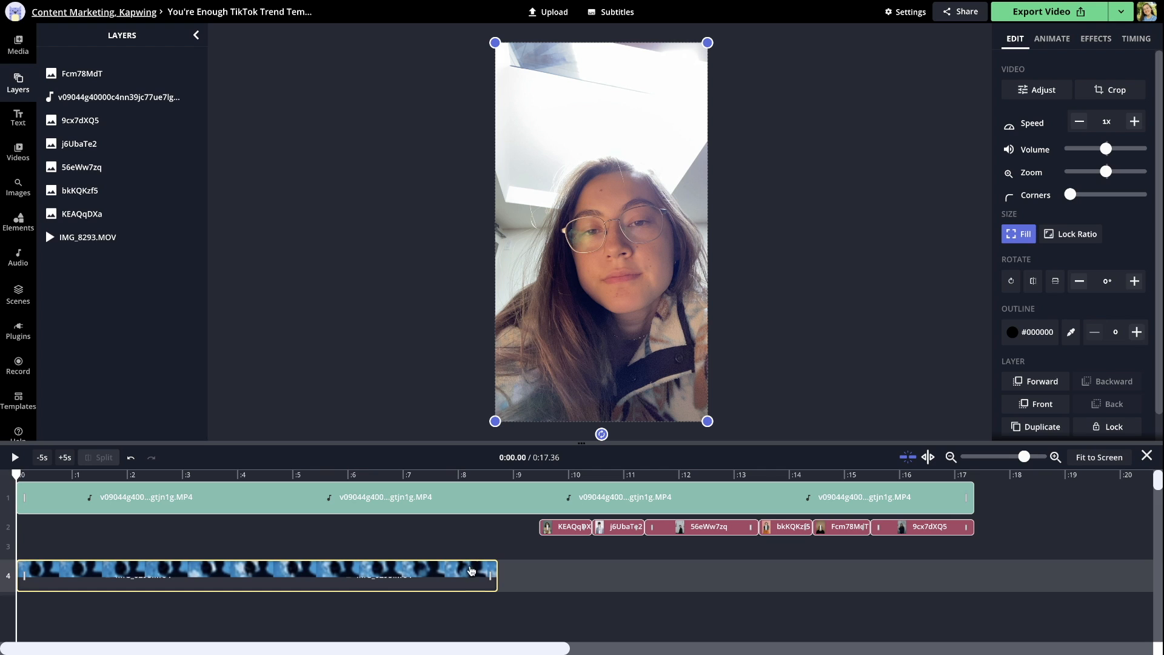
pyautogui.moveTo(492, 574); pyautogui.dragTo(428, 591)
pyautogui.moveTo(21, 581)
pyautogui.mouseDown()
pyautogui.moveTo(54, 580)
pyautogui.moveTo(20, 580)
pyautogui.mouseUp()
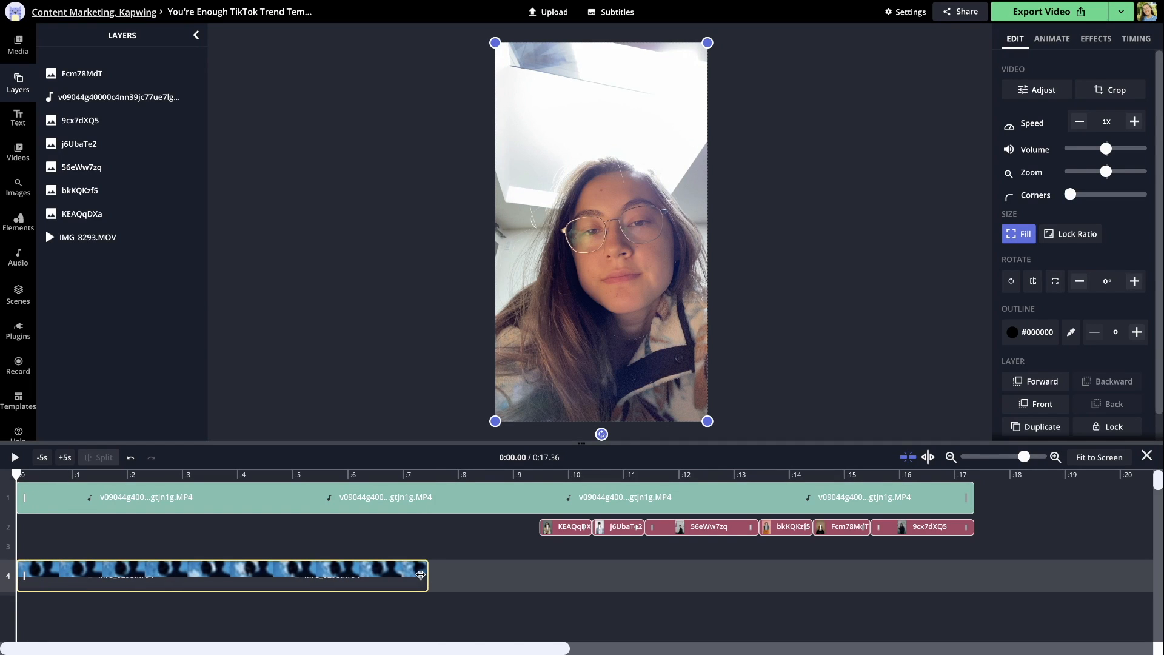
pyautogui.moveTo(427, 579); pyautogui.dragTo(497, 579)
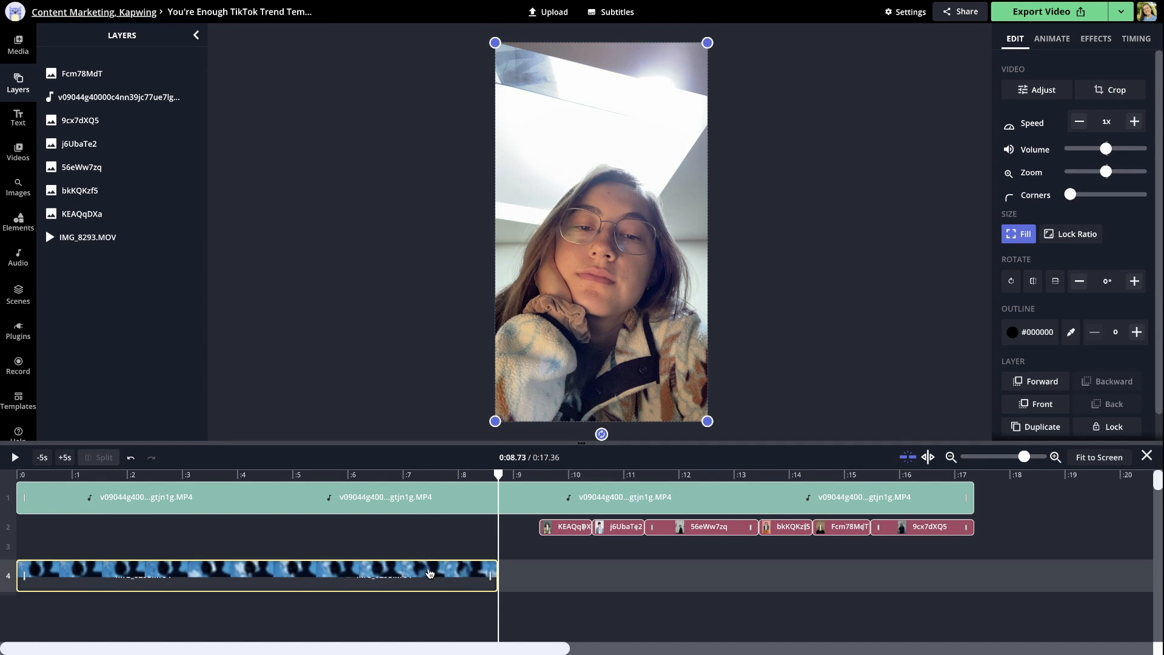
# Place the IMG_8293.MOV clip flush against the first image clip and trim the audio's start to 0:00.75
pyautogui.moveTo(429, 572); pyautogui.dragTo(470, 537)
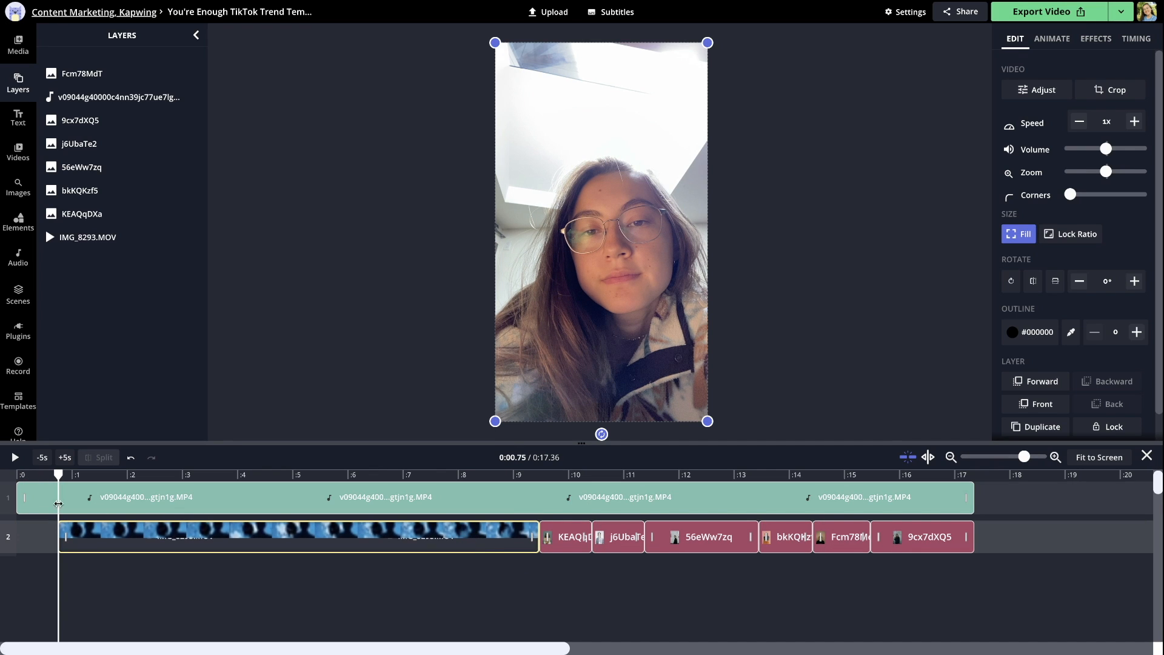
pyautogui.moveTo(25, 493); pyautogui.dragTo(75, 501)
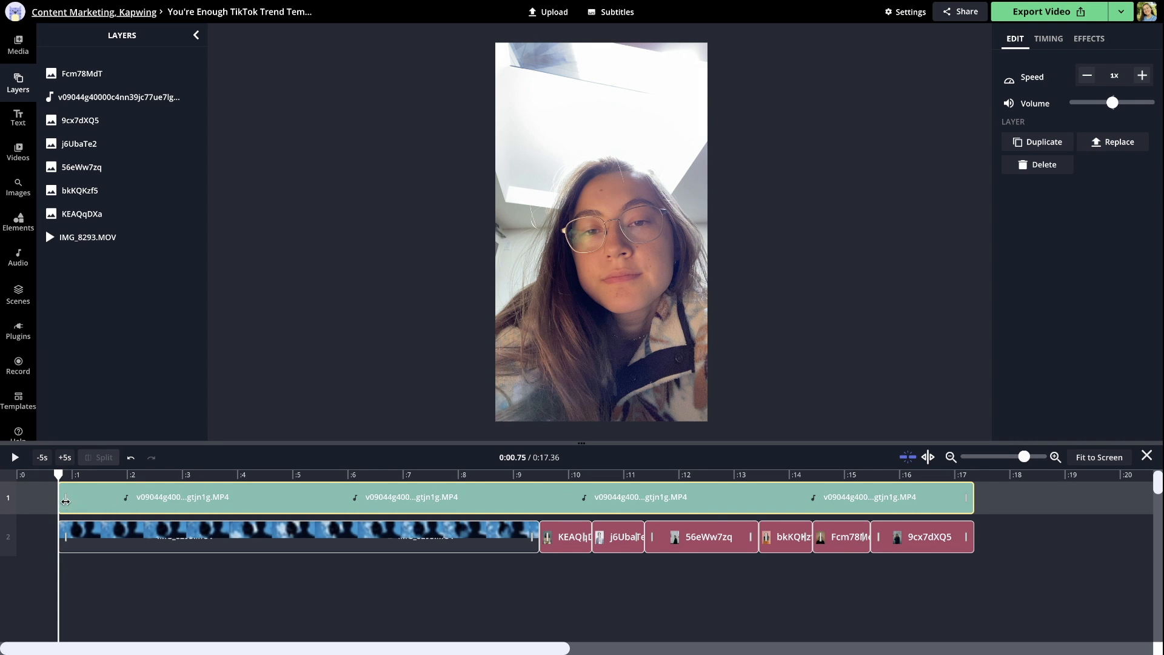
# Delete the empty gaps at the start of the audio and video tracks
pyautogui.click(46, 502)
pyautogui.press('Delete')
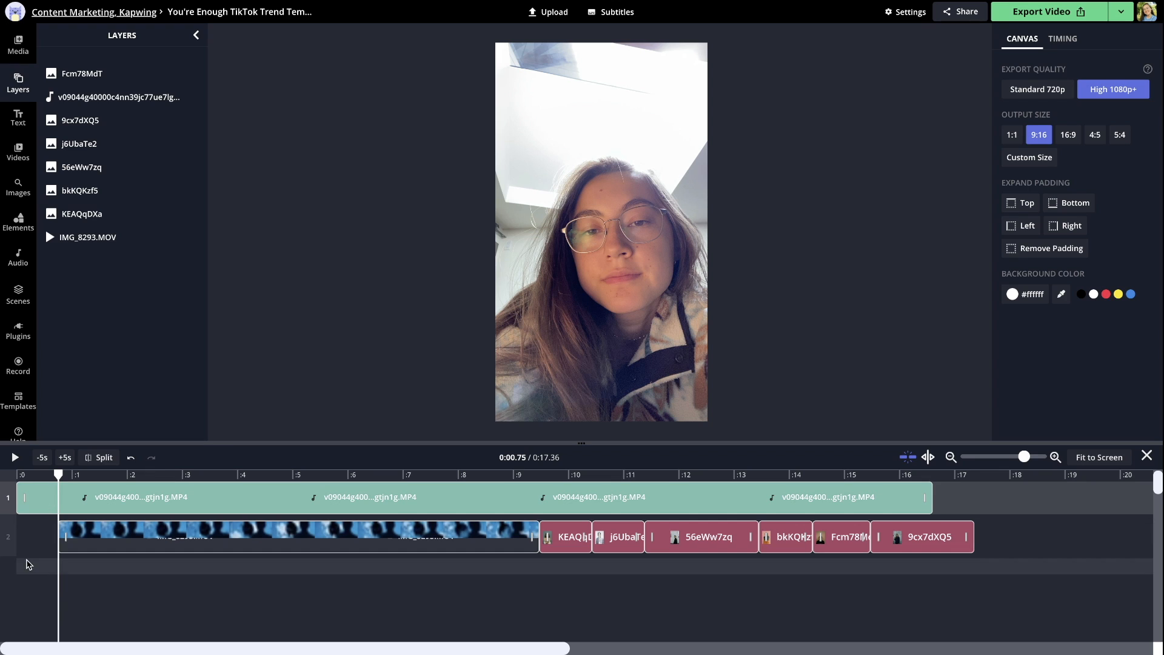
pyautogui.click(45, 533)
pyautogui.press('Delete')
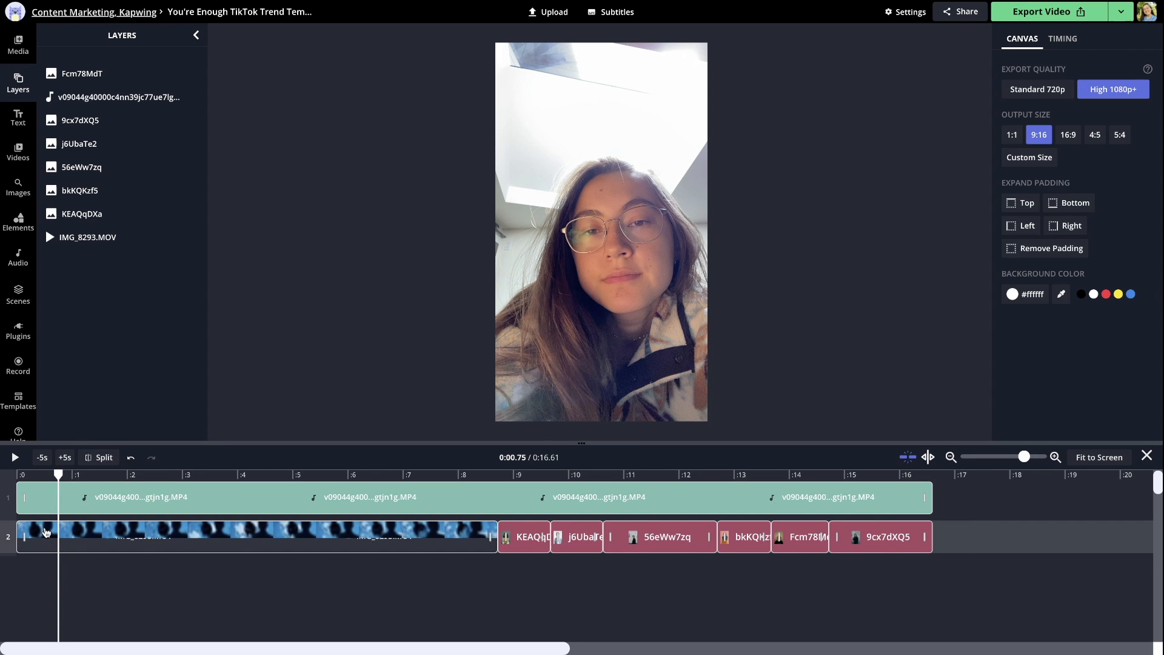
# Replace the first image clip after the video, KEAQqDXa, with 1.jpg from the Downloads folder
pyautogui.click(382, 474)
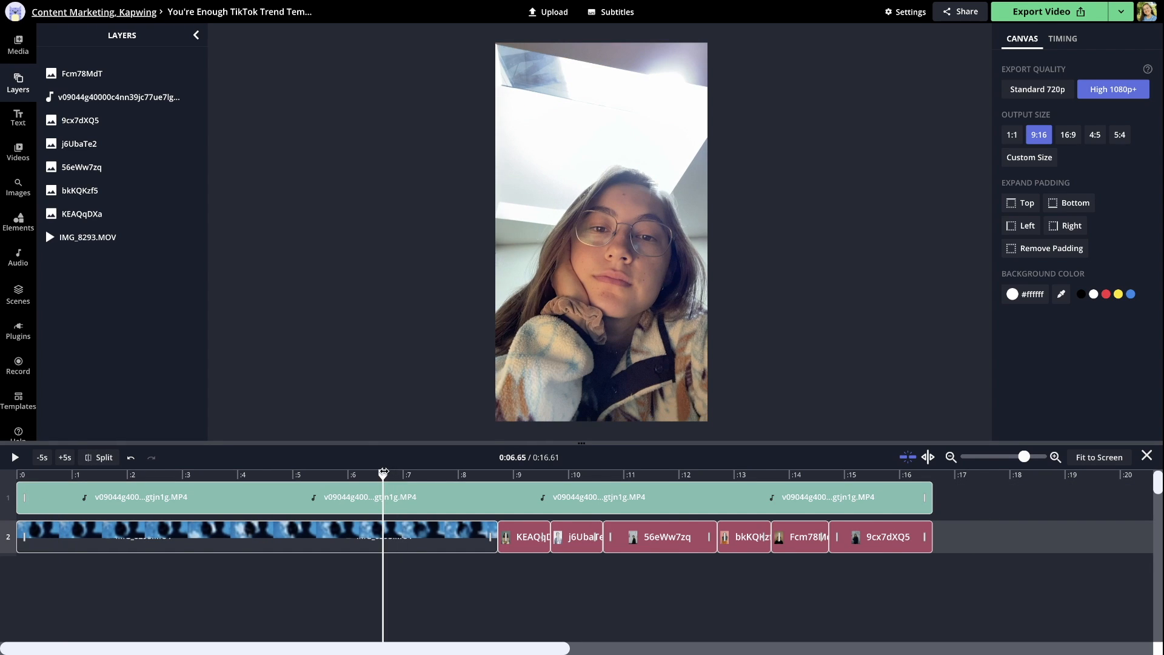
pyautogui.click(525, 475)
pyautogui.click(594, 471)
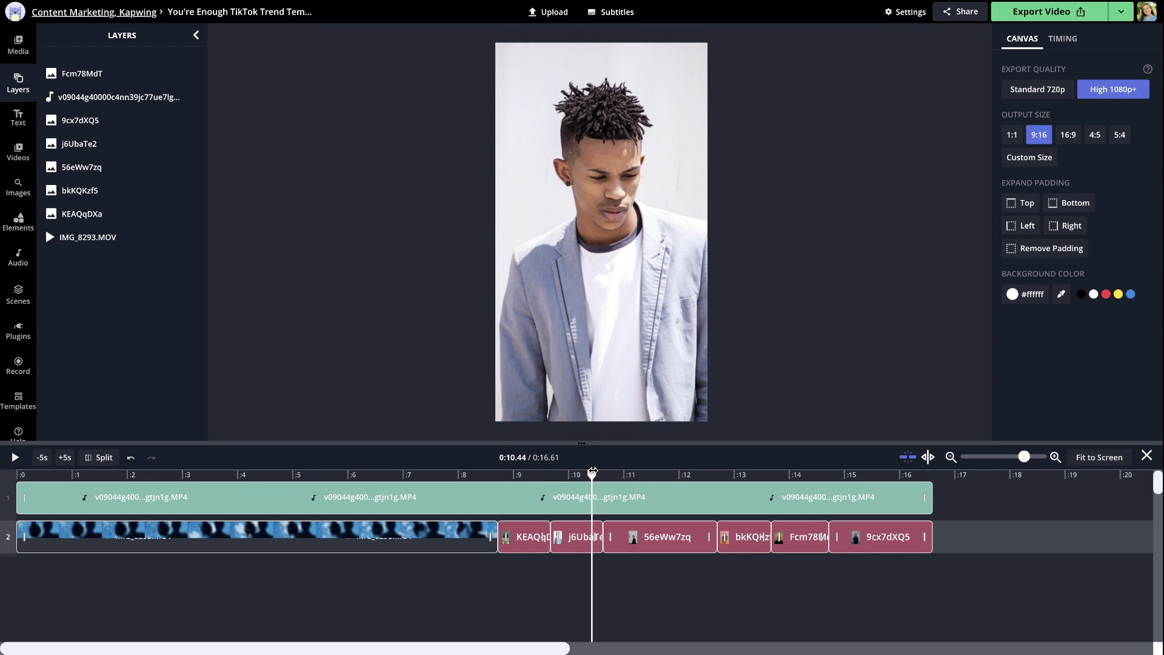
pyautogui.click(647, 487)
pyautogui.click(645, 476)
pyautogui.click(523, 474)
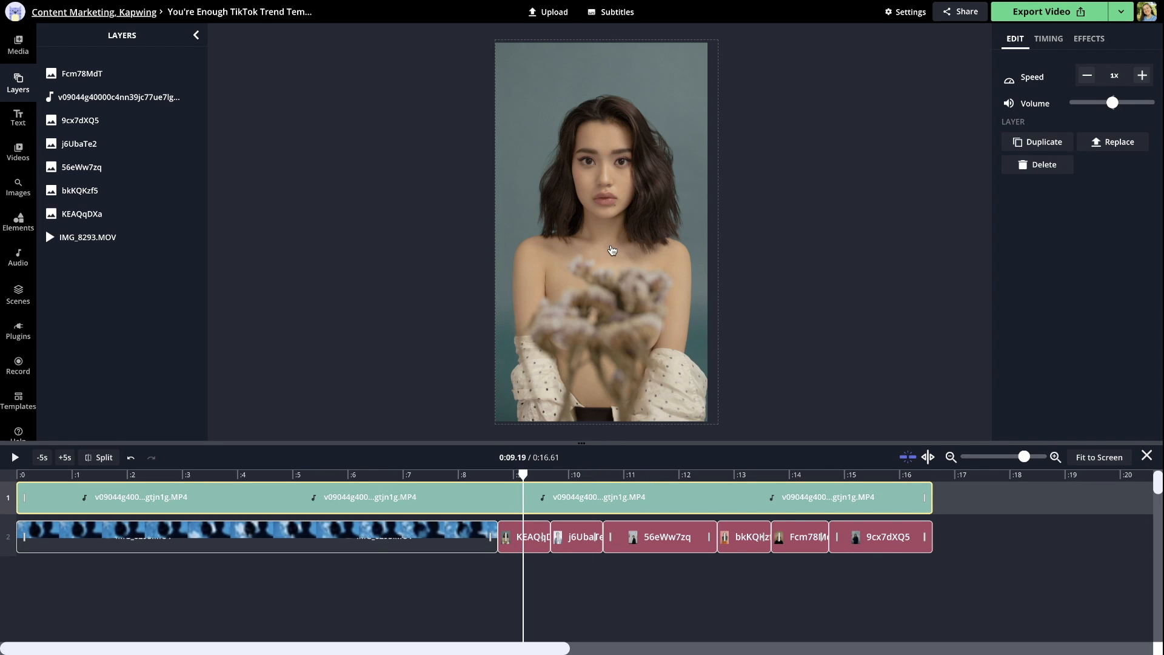
pyautogui.rightClick(612, 250)
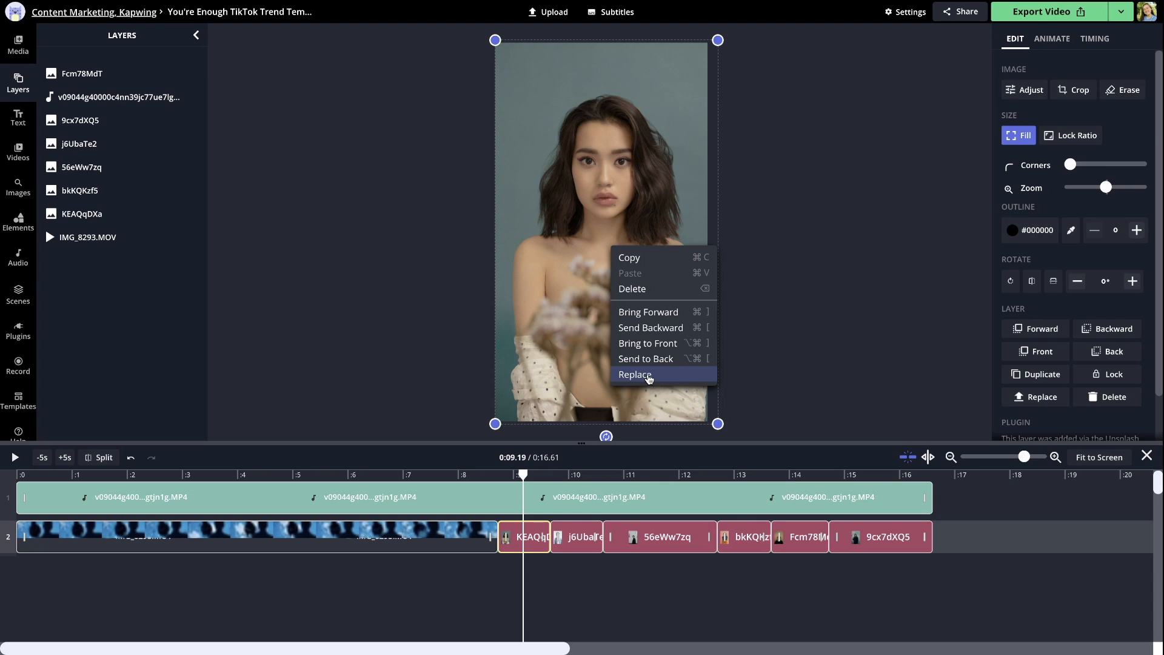
pyautogui.click(652, 377)
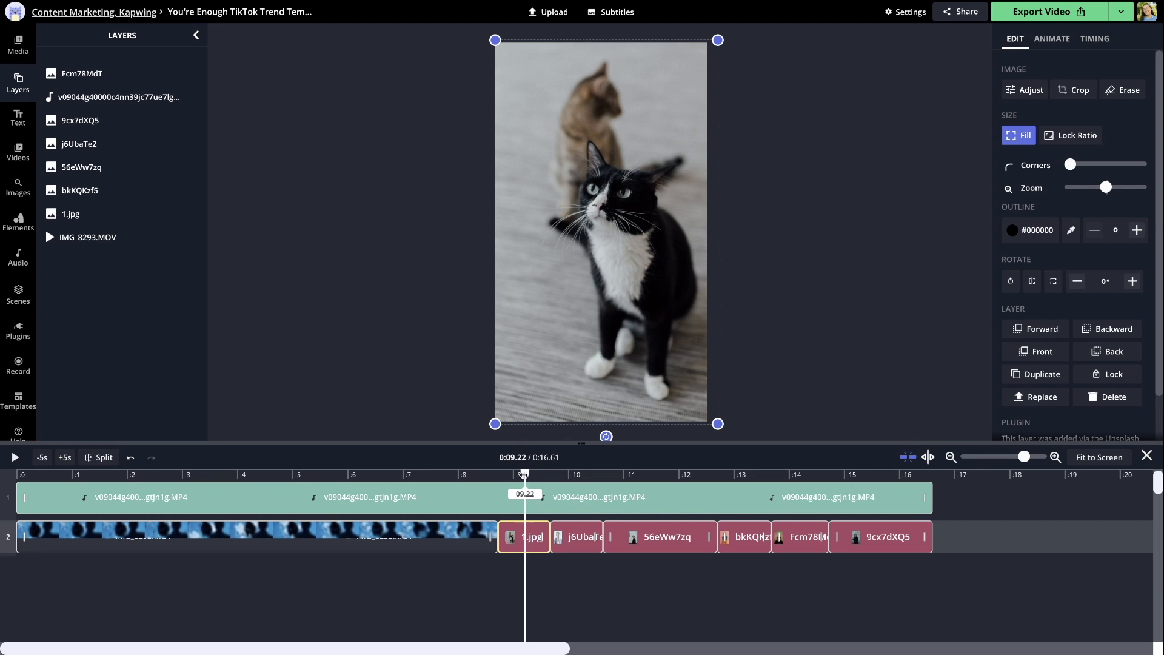
# Replace the remaining five image clips in timeline order with 2.jpg, 3.jpg, 4.jpg, 5.jpg and 6.jpg
pyautogui.moveTo(524, 474); pyautogui.dragTo(578, 487)
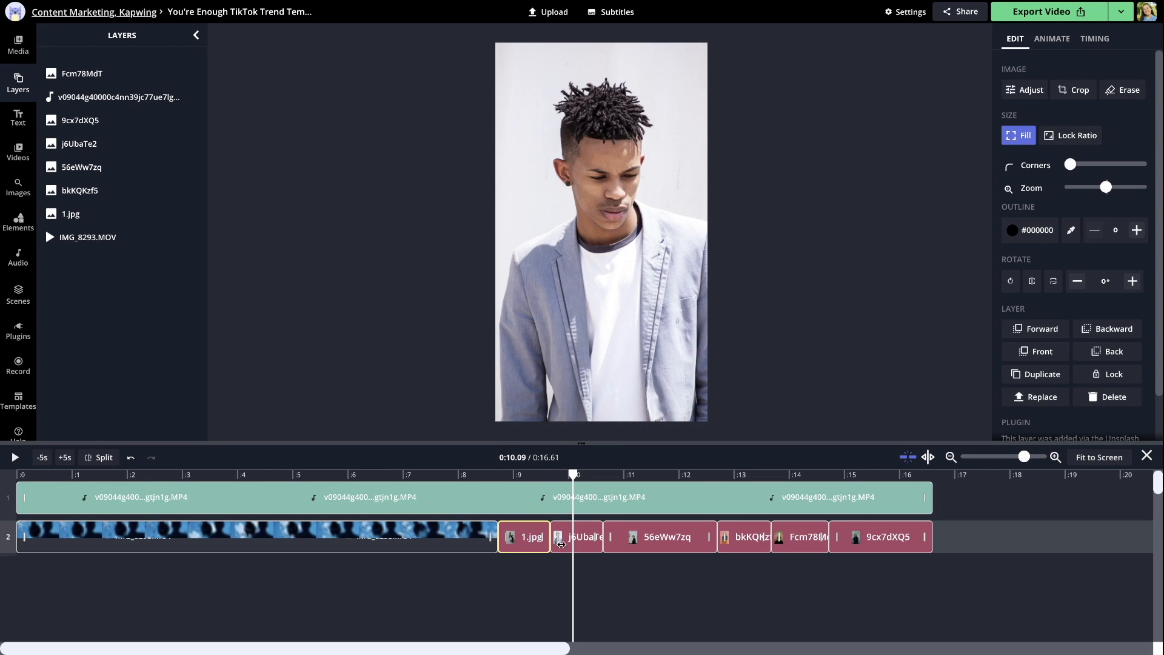
pyautogui.doubleClick(582, 369)
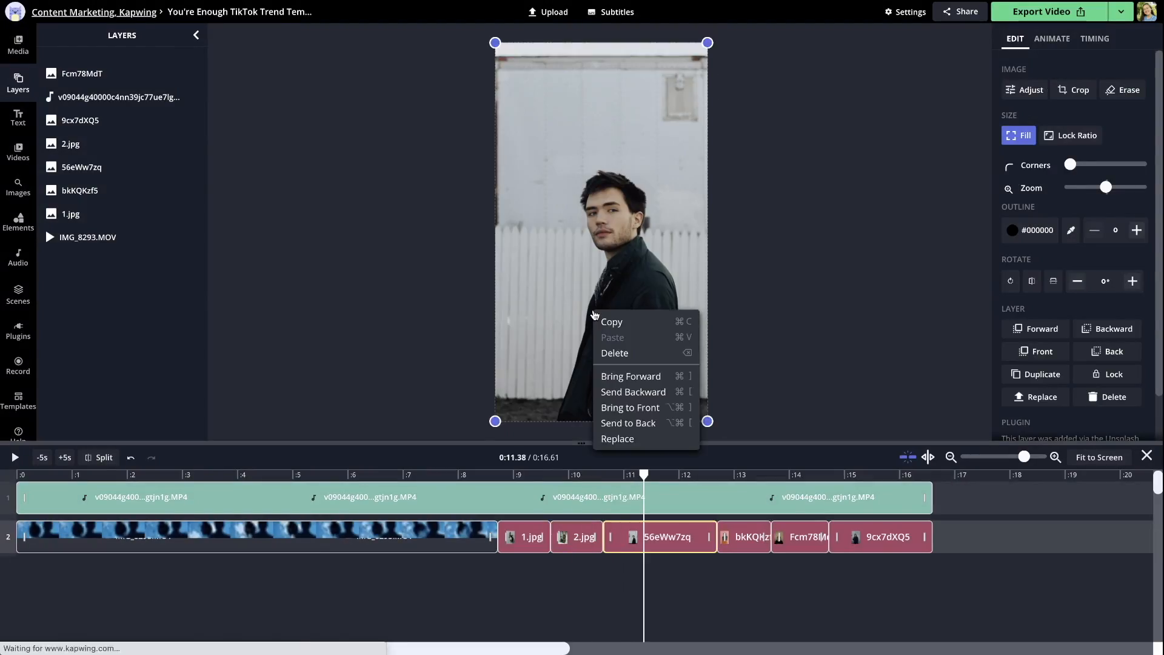
pyautogui.click(806, 504)
pyautogui.click(806, 504)
# Narrow the 1.jpg image slightly on the canvas so it overhangs the frame less
pyautogui.moveTo(513, 475); pyautogui.dragTo(536, 470)
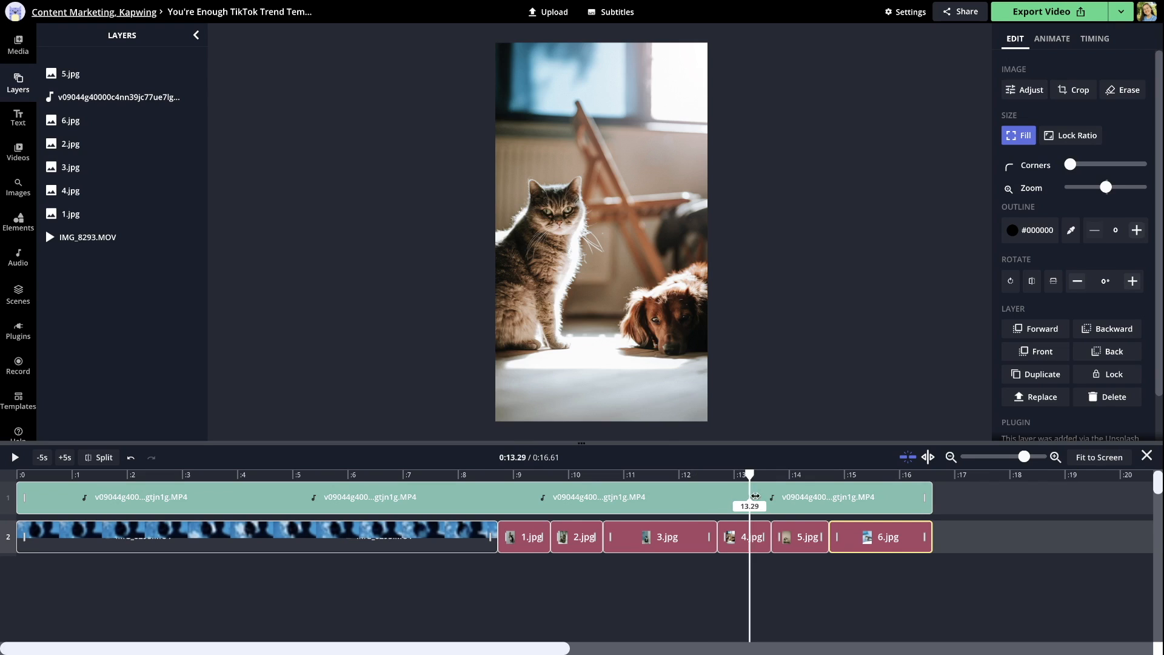
pyautogui.click(588, 245)
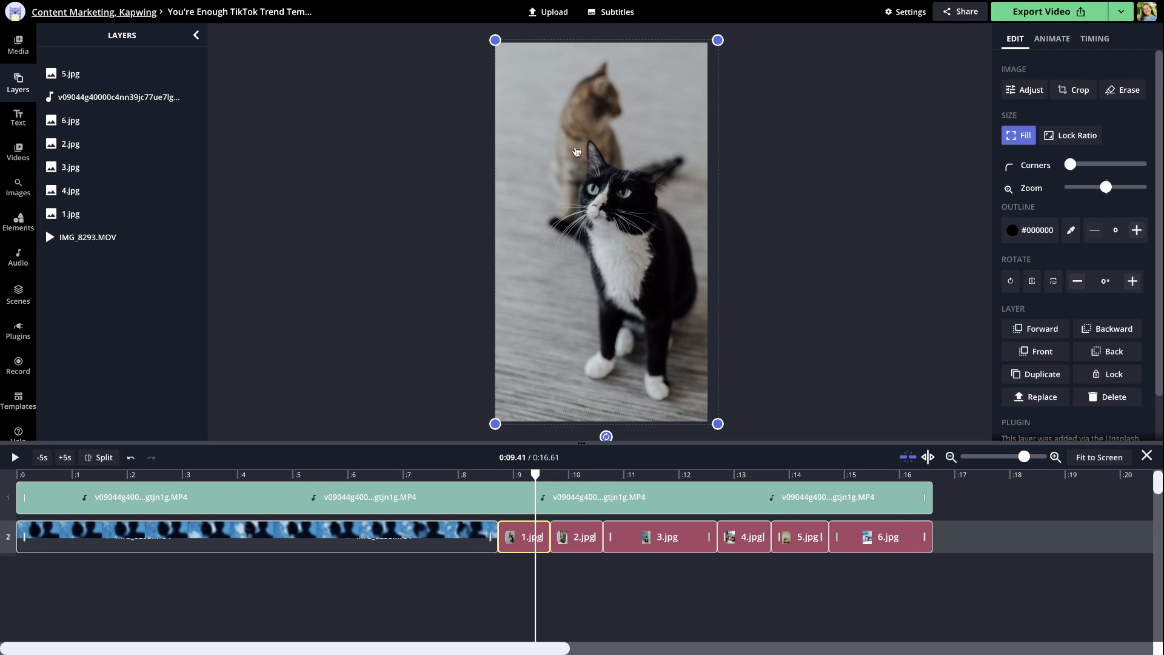
pyautogui.moveTo(718, 41)
pyautogui.mouseDown()
pyautogui.moveTo(665, 135)
pyautogui.moveTo(740, 46)
pyautogui.moveTo(719, 39)
pyautogui.moveTo(732, 27)
pyautogui.moveTo(727, 83)
pyautogui.moveTo(753, 59)
pyautogui.moveTo(696, 47)
pyautogui.moveTo(714, 40)
pyautogui.mouseUp()
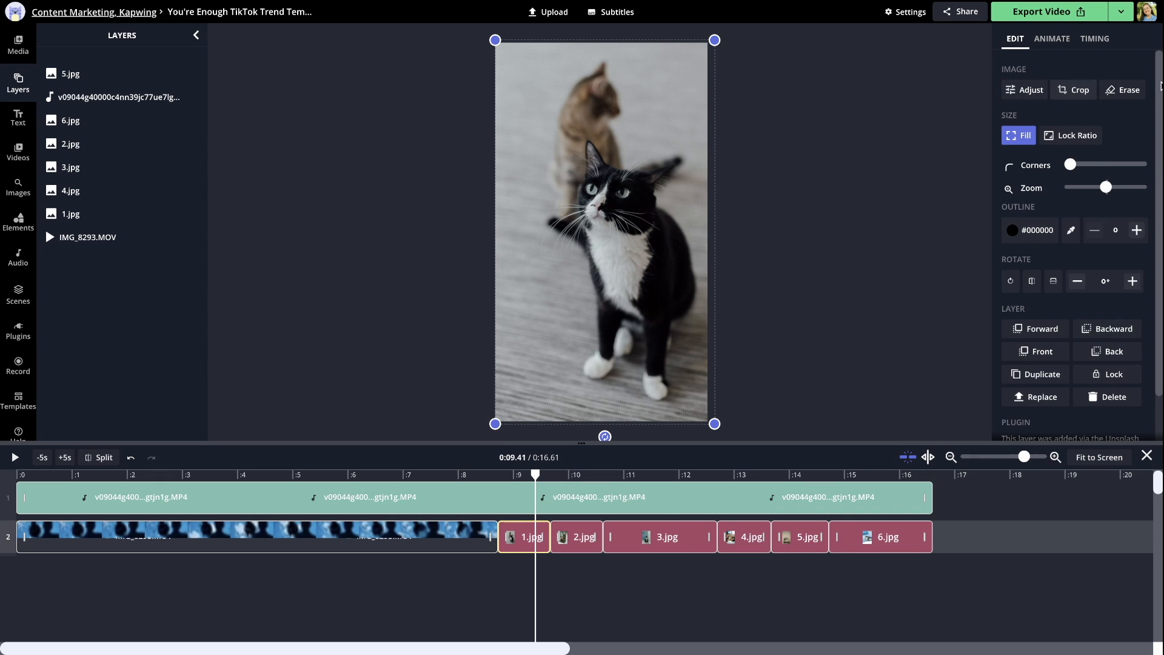
# Add a text layer at about 0:06 over the video reading "my cat: I'm sorry I'm not as cute as when I was a kitten"
pyautogui.click(351, 479)
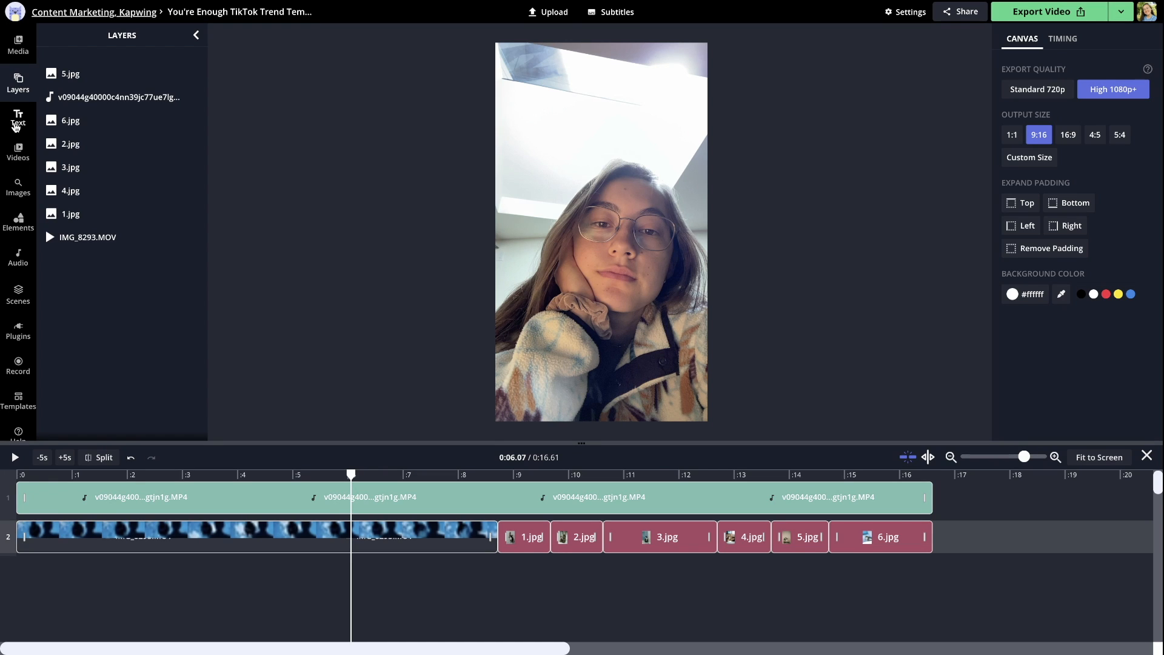
pyautogui.click(16, 122)
pyautogui.click(122, 151)
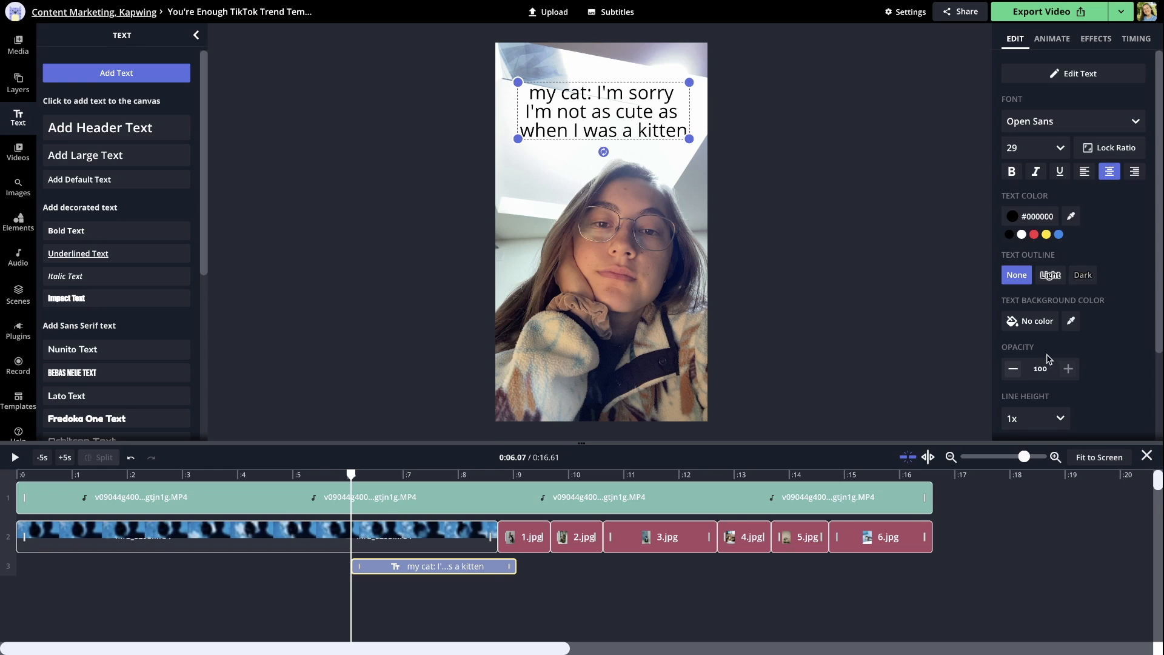
# Give the cat caption a blue #2979FF background and round its corners to about 40% of the slider range
pyautogui.click(1019, 321)
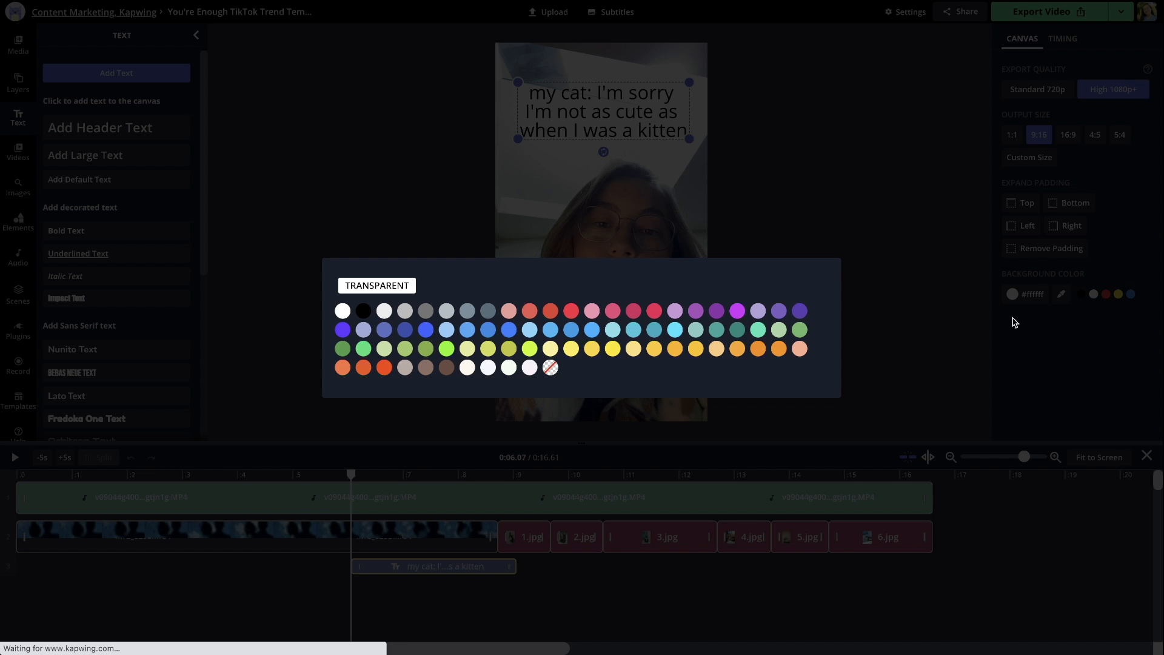
pyautogui.click(530, 333)
pyautogui.moveTo(1070, 355); pyautogui.dragTo(1096, 356)
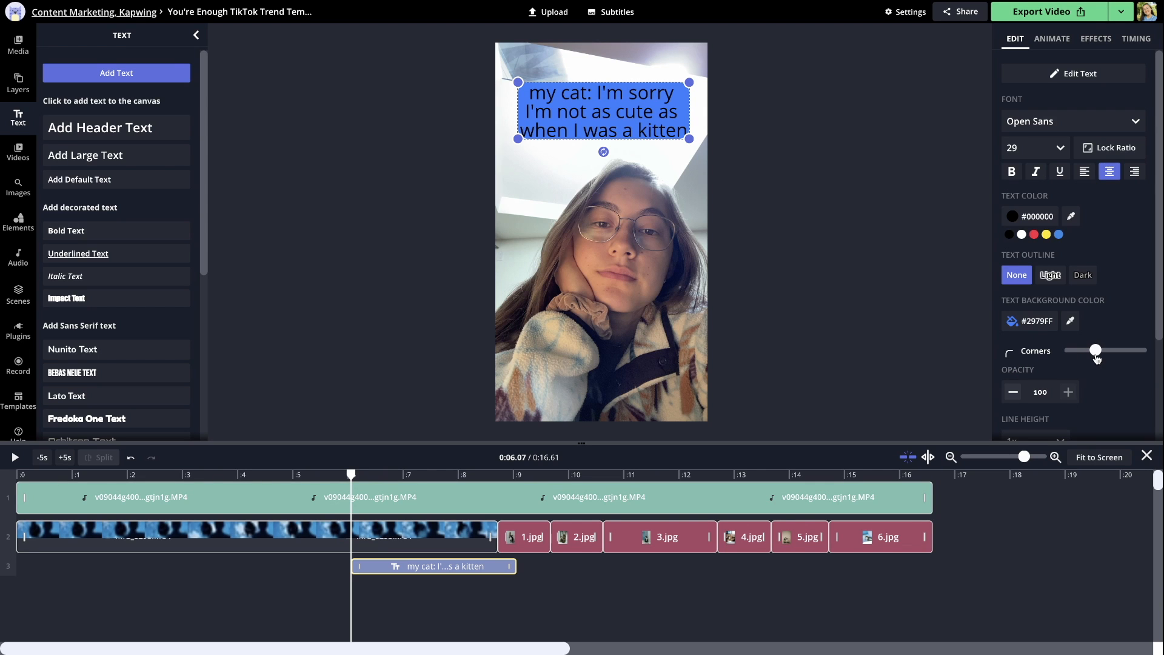
# Style the caption in bold white Montserrat with a line height of 1.15x
pyautogui.click(1042, 121)
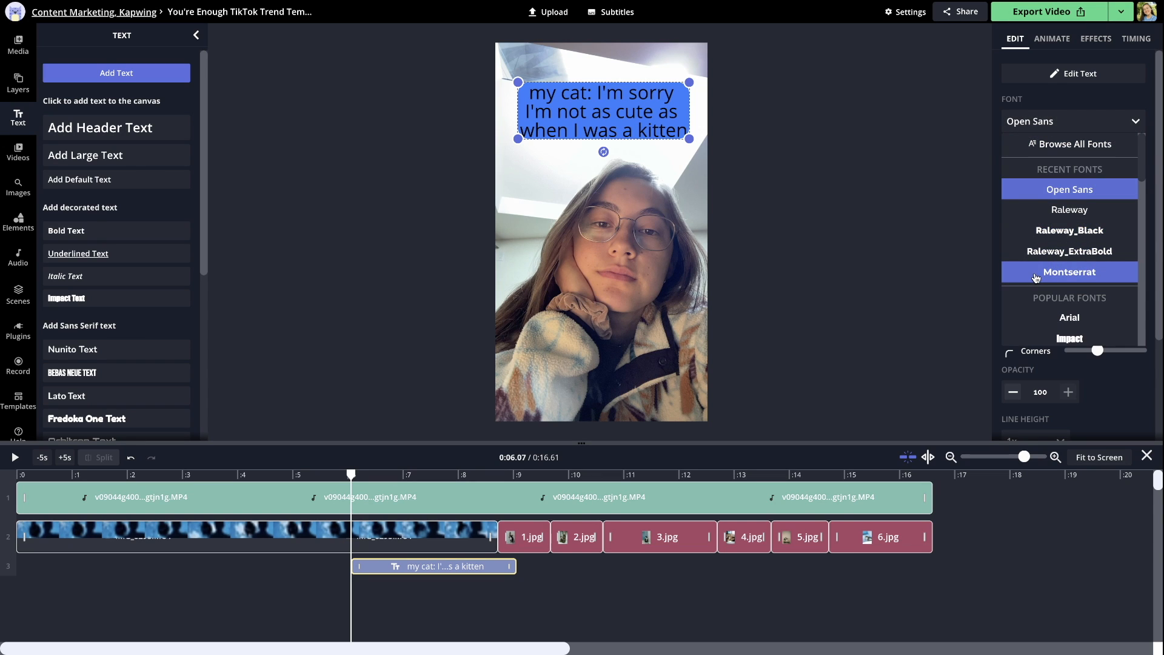
pyautogui.click(1036, 274)
pyautogui.click(1013, 171)
pyautogui.click(1022, 233)
pyautogui.scroll(-2, 1021, 234)
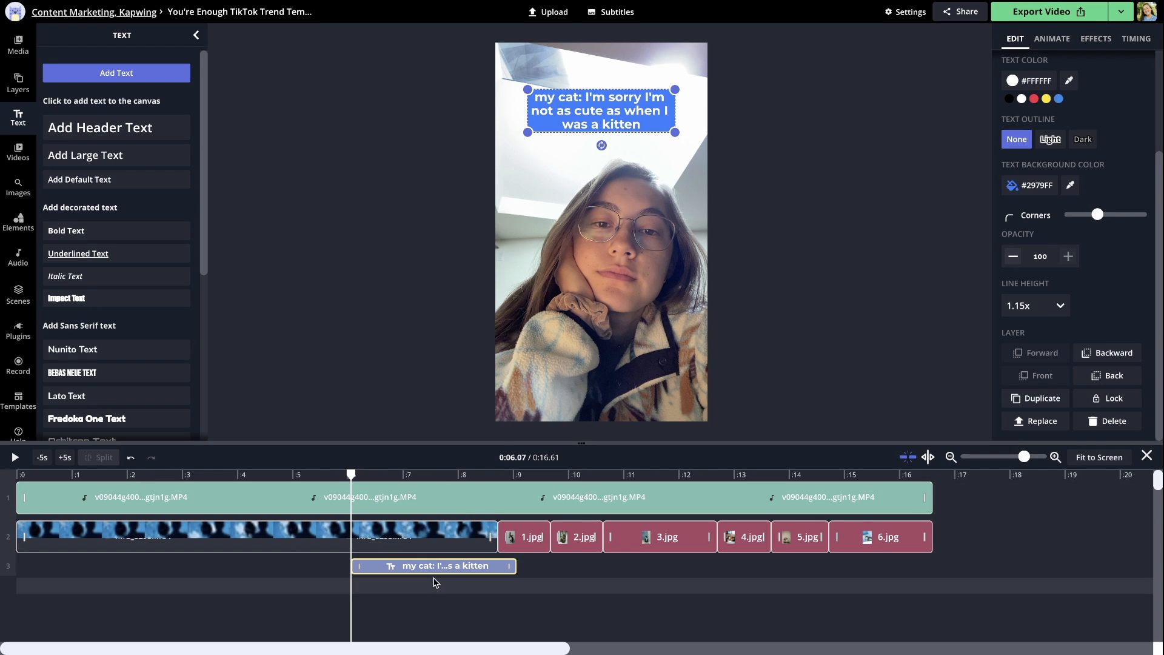
# Align the caption's end with the end of the IMG_8293.MOV clip and extend its start to the beginning of the timeline
pyautogui.moveTo(431, 573); pyautogui.dragTo(362, 569)
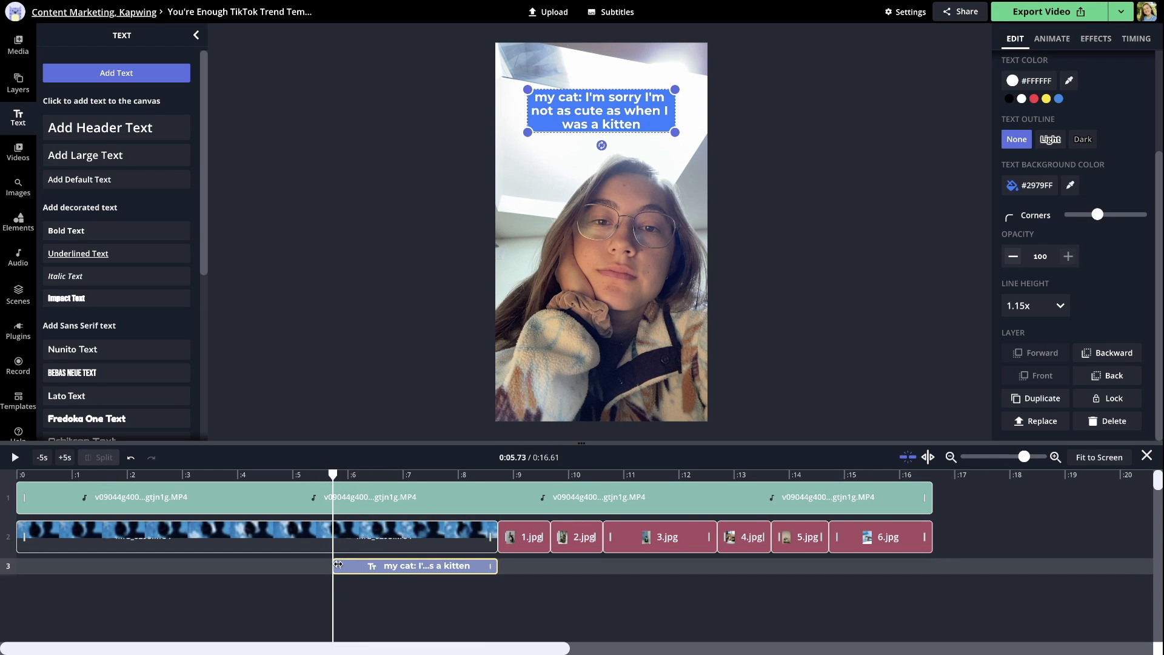
pyautogui.moveTo(335, 566); pyautogui.dragTo(18, 565)
pyautogui.click(767, 72)
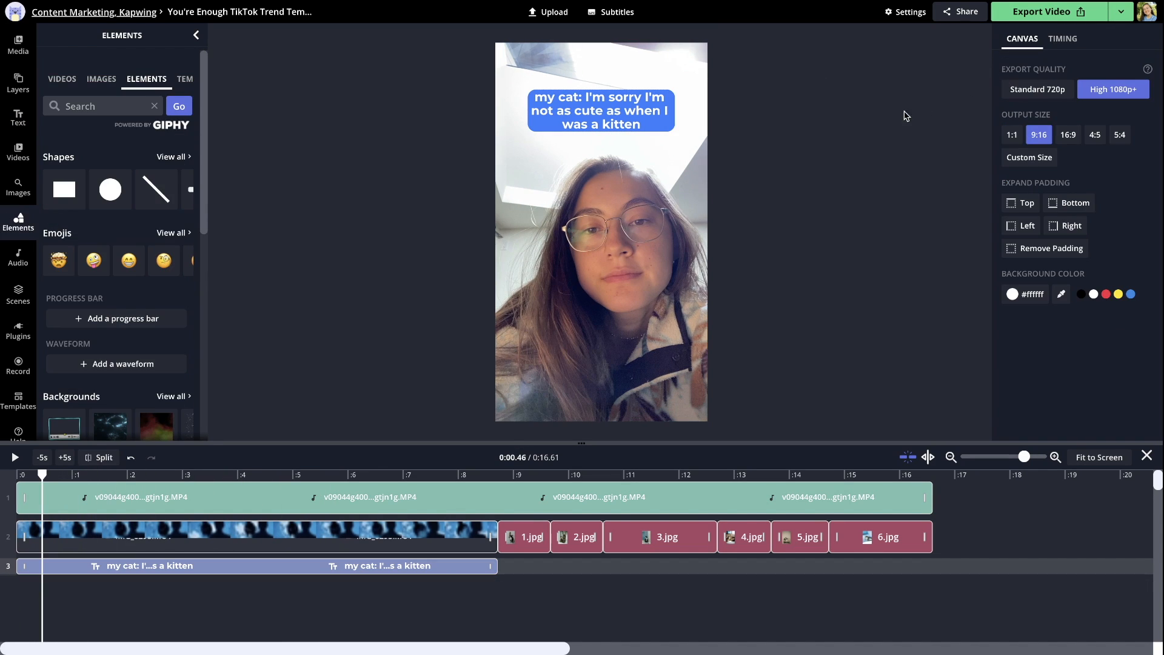
# Export the video and download the finished file
pyautogui.click(1059, 17)
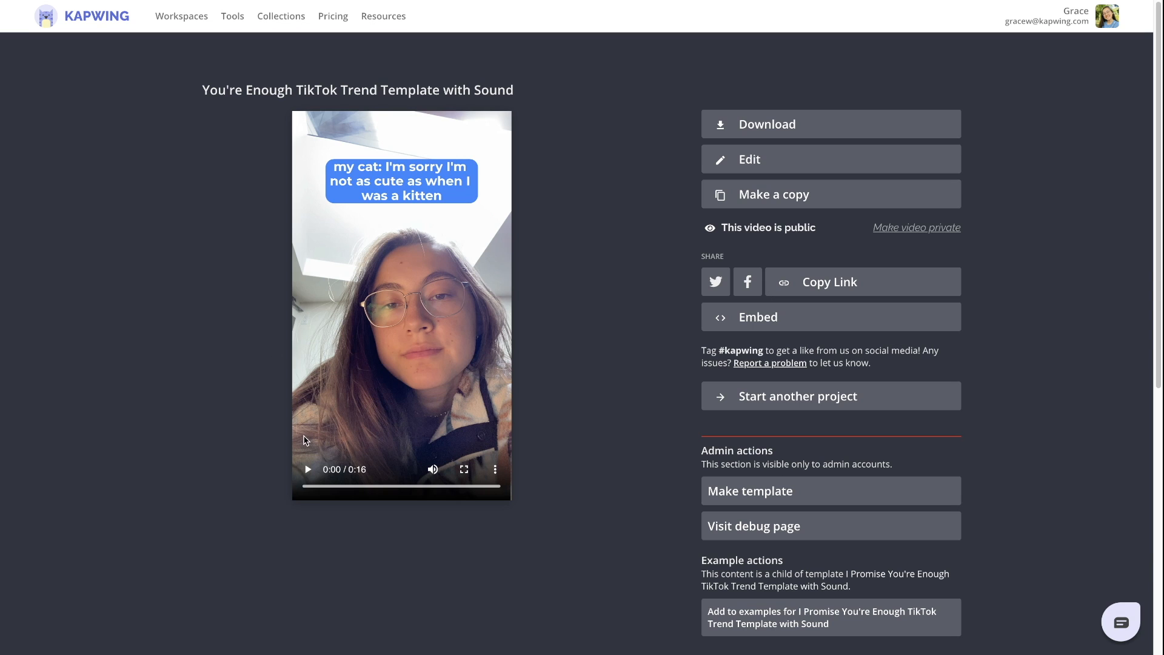
pyautogui.click(796, 134)
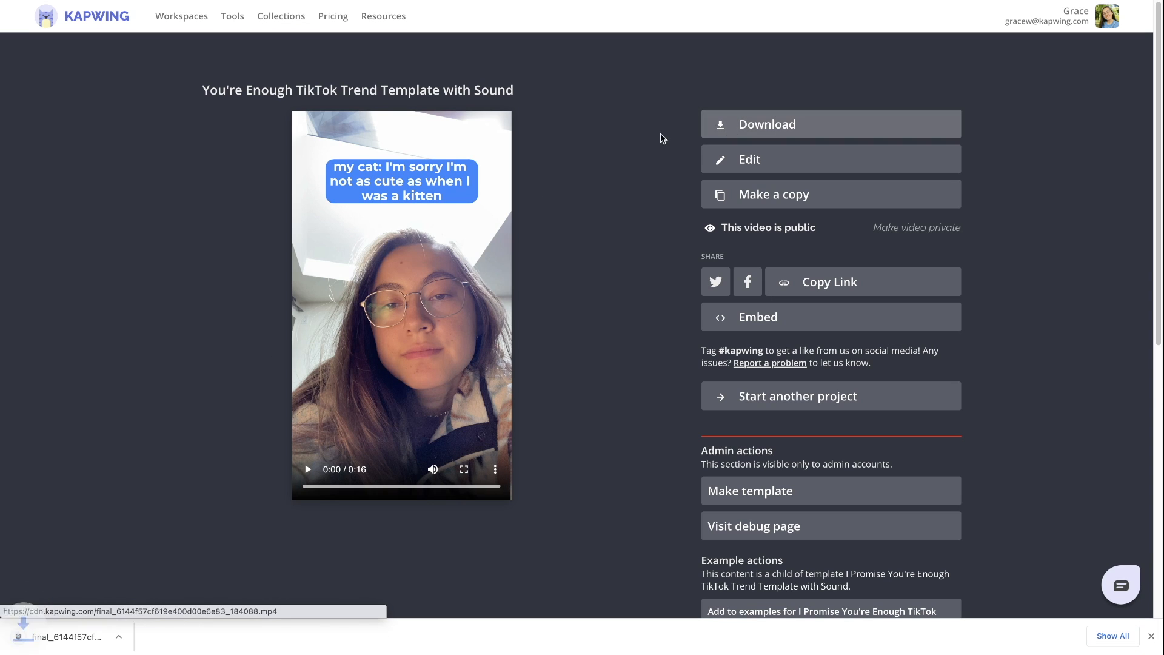